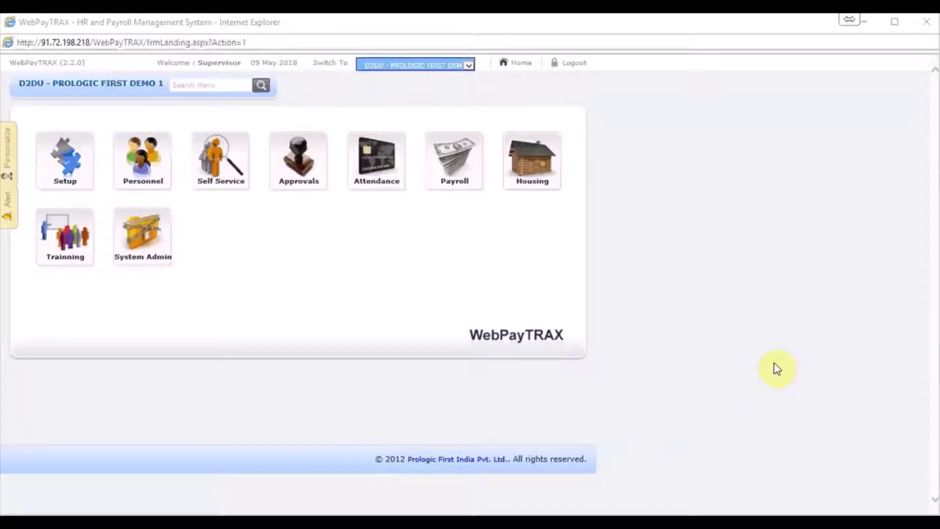
- Open the Attendance module from the WebPayTRAX home page of modules
click(389, 187)
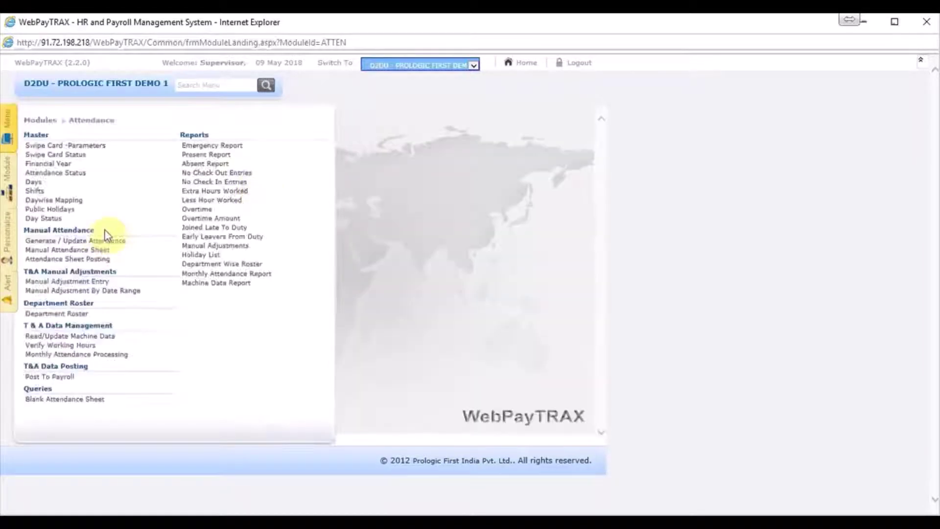
- Open the Department Roster page from the Attendance module menu
click(53, 312)
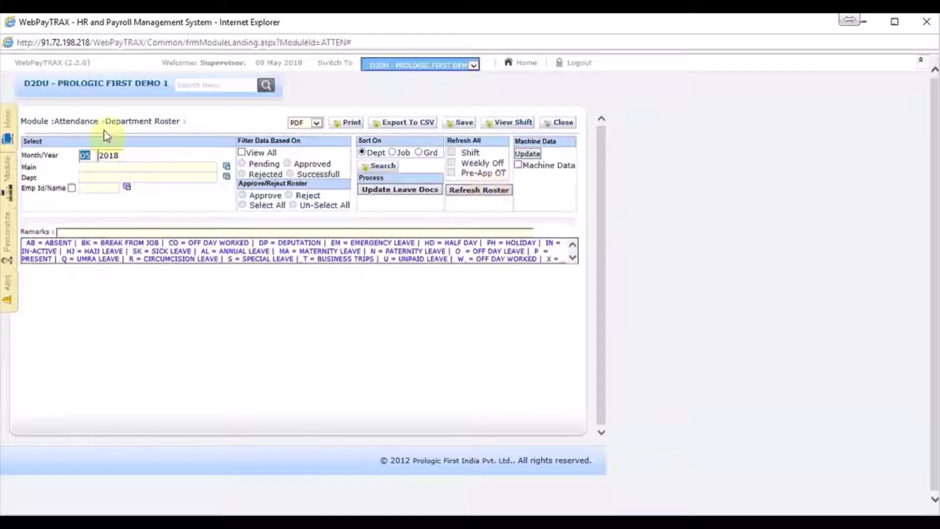
- Load the department roster for month 01 and year 2017
text(01)
text(2017)
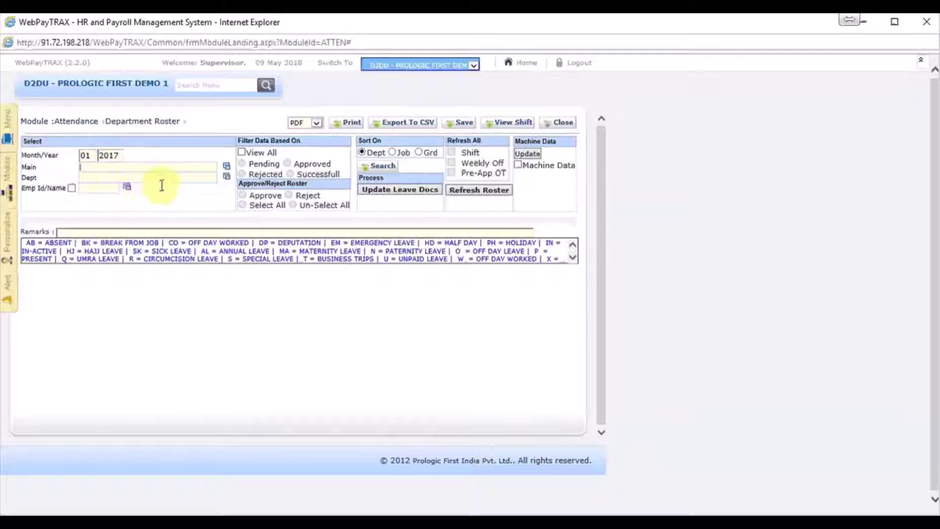
click(380, 168)
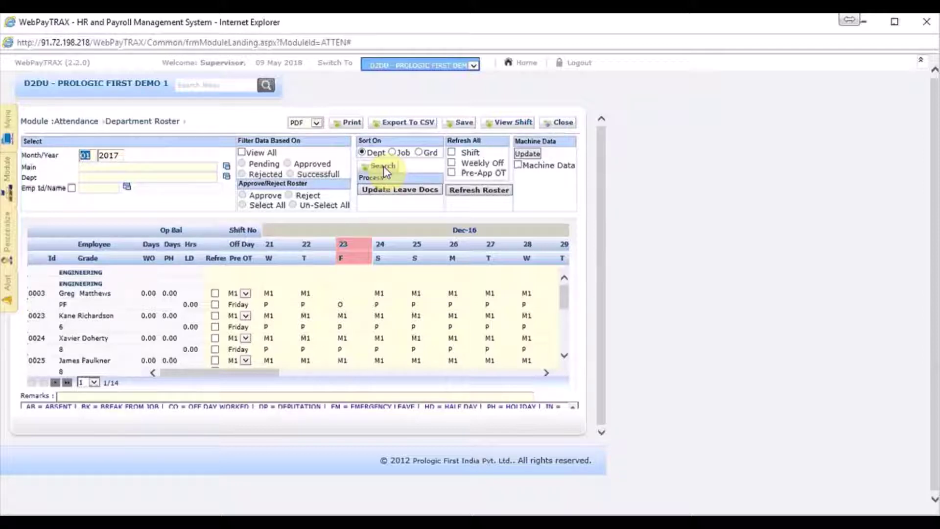
- Collapse the filter and selection panel so the roster grid fills the page
click(922, 62)
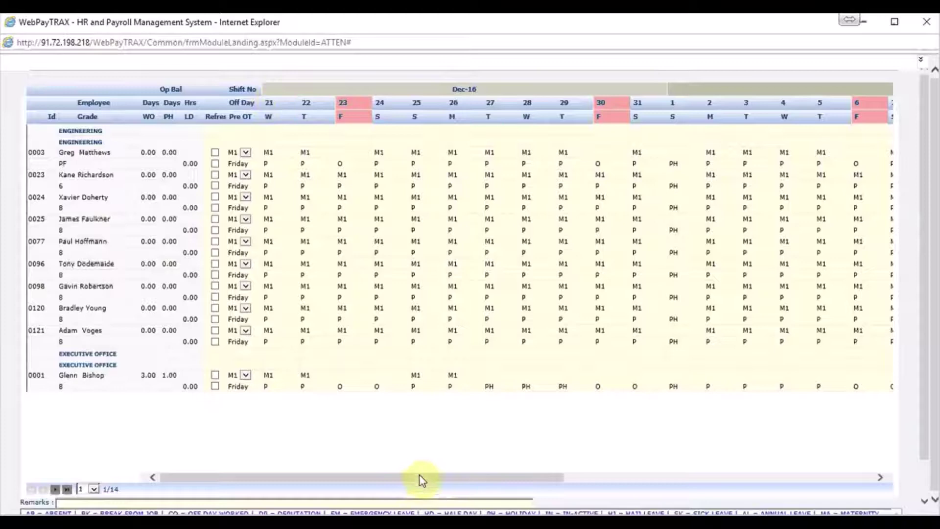
drag(419, 475, 786, 447)
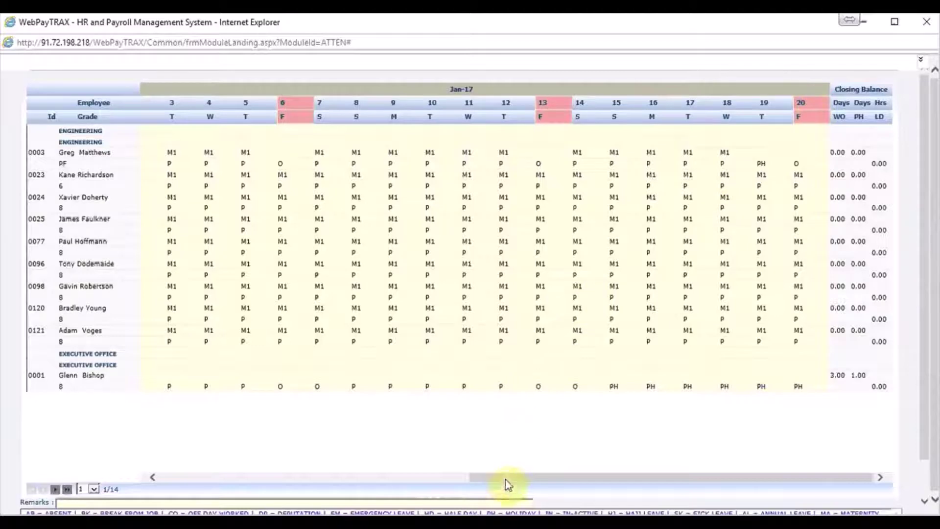
drag(506, 477, 313, 471)
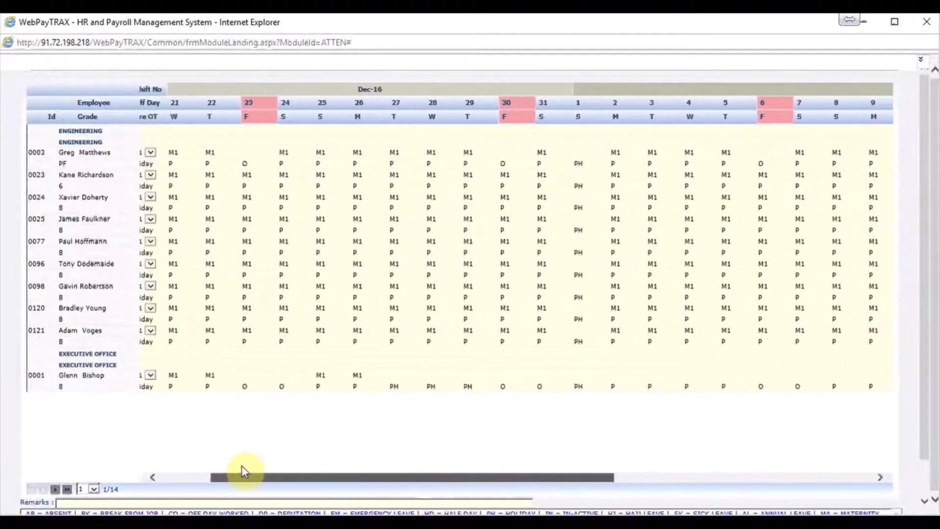
drag(242, 466, 195, 465)
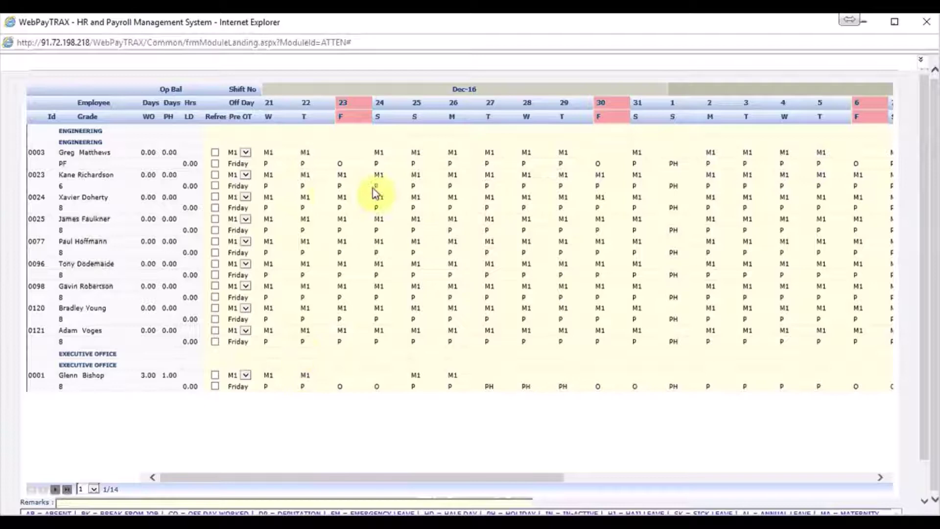
- Set the top employee's shifts: 21 Dec M2, 24 Dec M2, 26 Dec R1, 27 Dec M2, 28 Dec R1
click(283, 154)
key(Down)
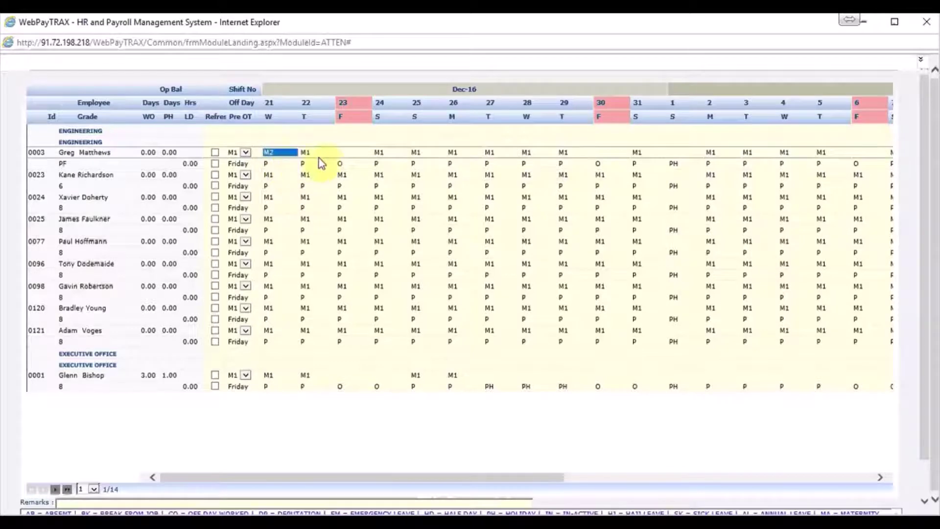
click(384, 153)
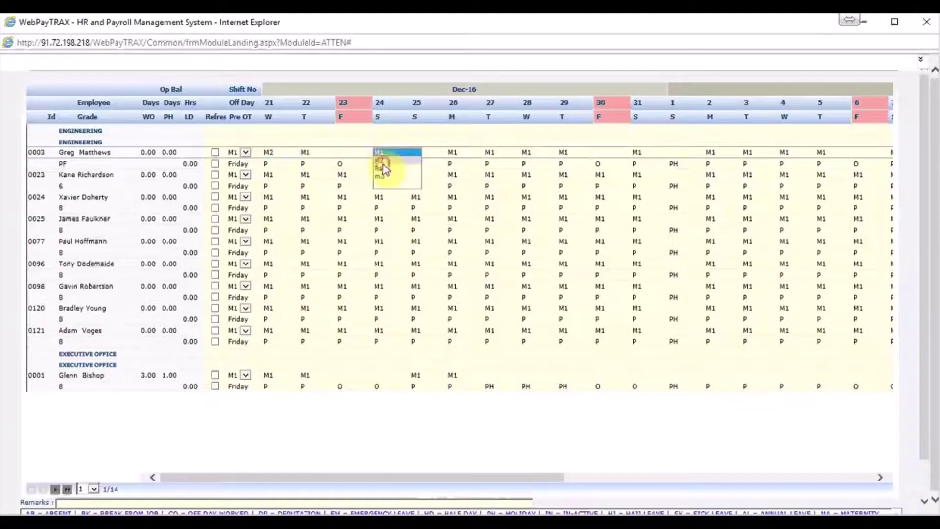
click(383, 161)
click(457, 153)
click(464, 169)
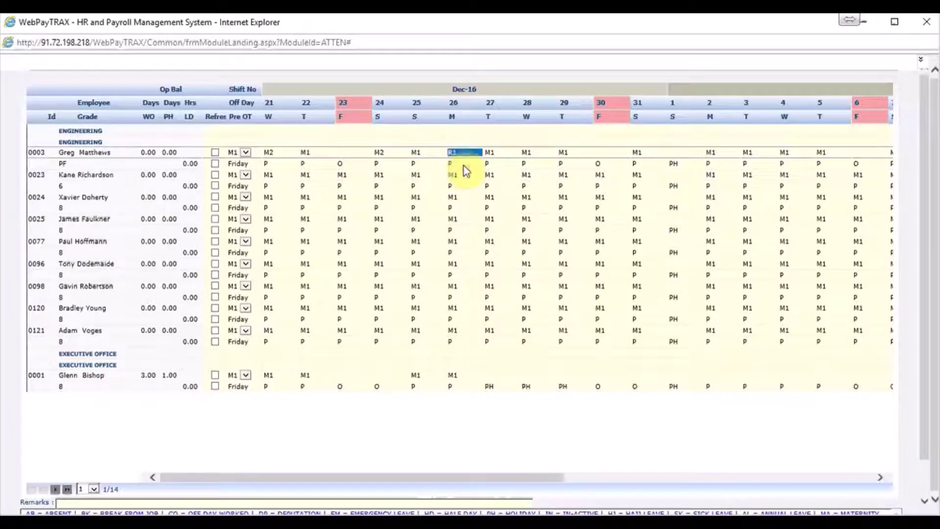
click(502, 153)
click(503, 163)
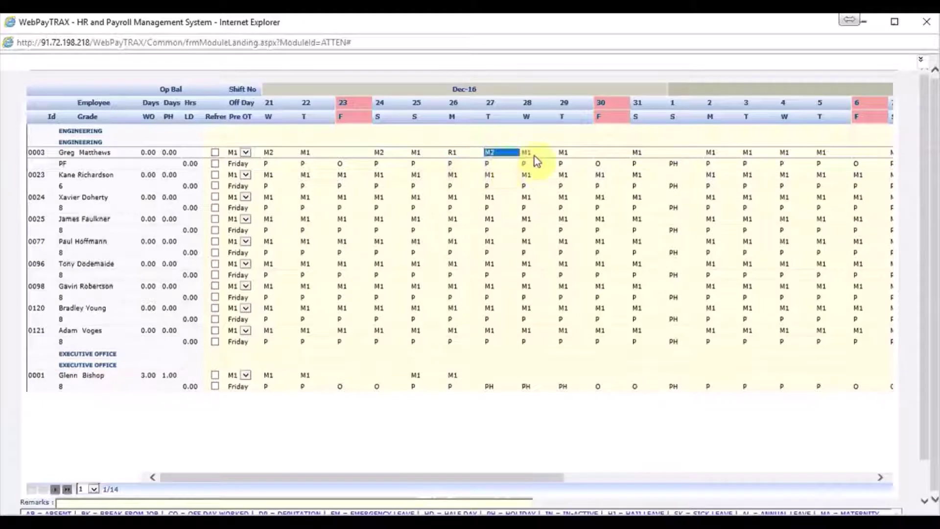
click(534, 155)
click(536, 169)
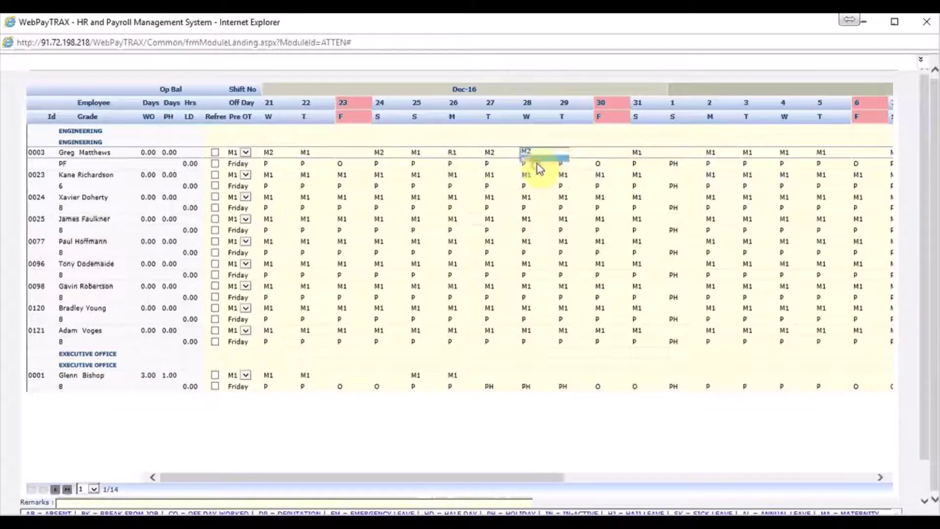
- Set the shifts for 31 Dec to M2, 2 Jan to R1, 3 Jan to m3 and 4 Jan to R1
click(639, 153)
click(637, 161)
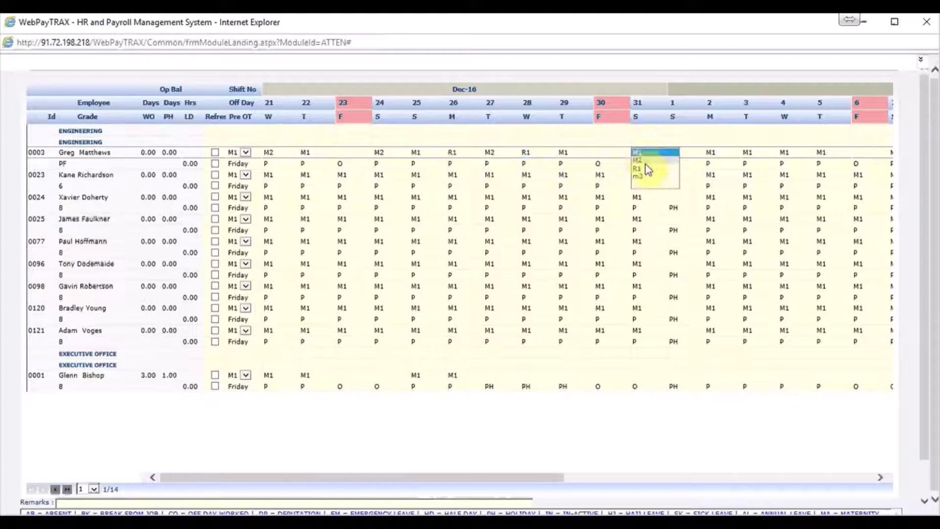
click(715, 153)
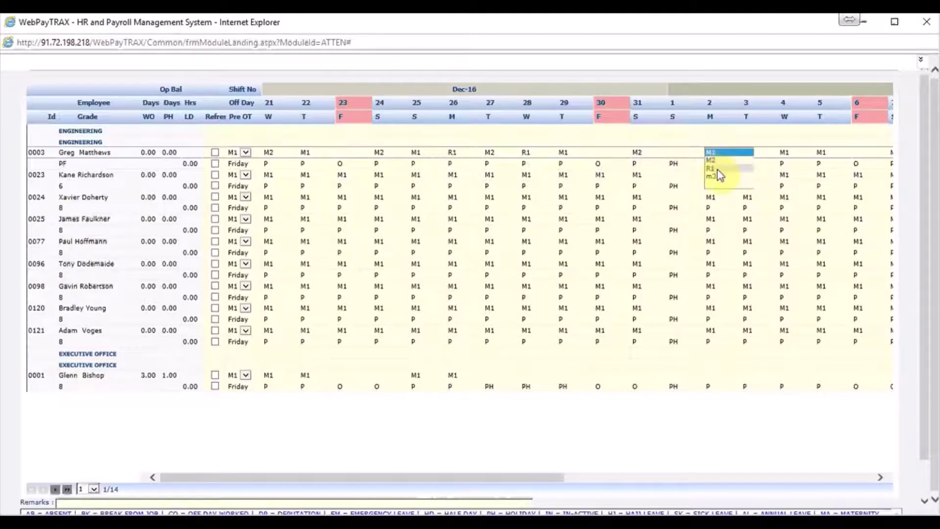
click(710, 169)
click(748, 154)
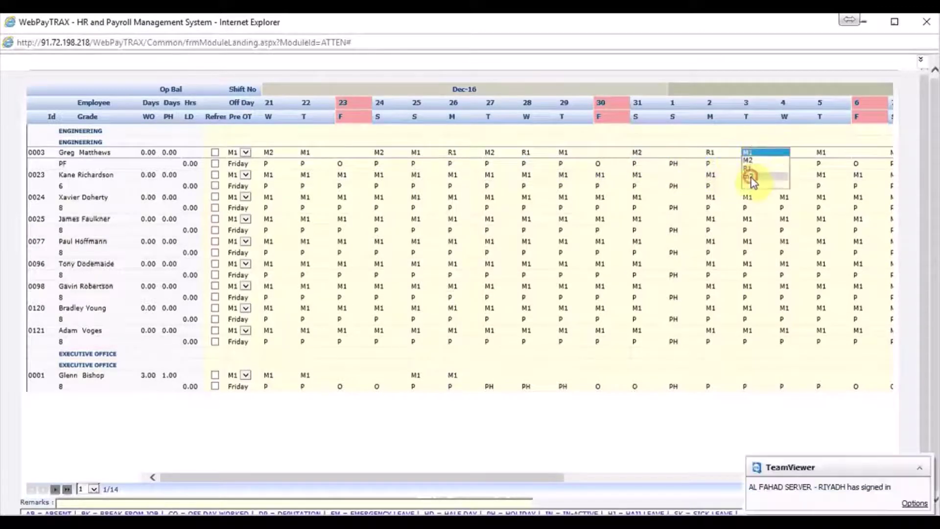
click(751, 177)
click(787, 154)
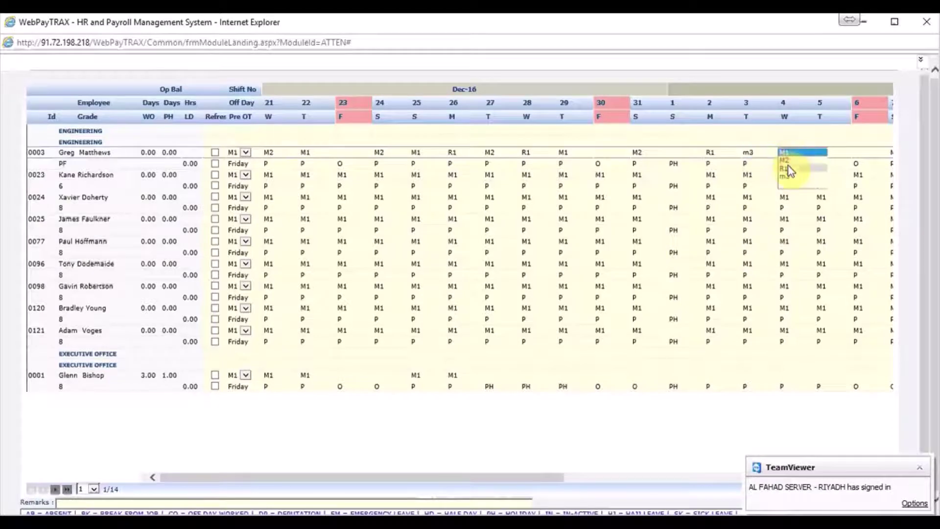
click(789, 169)
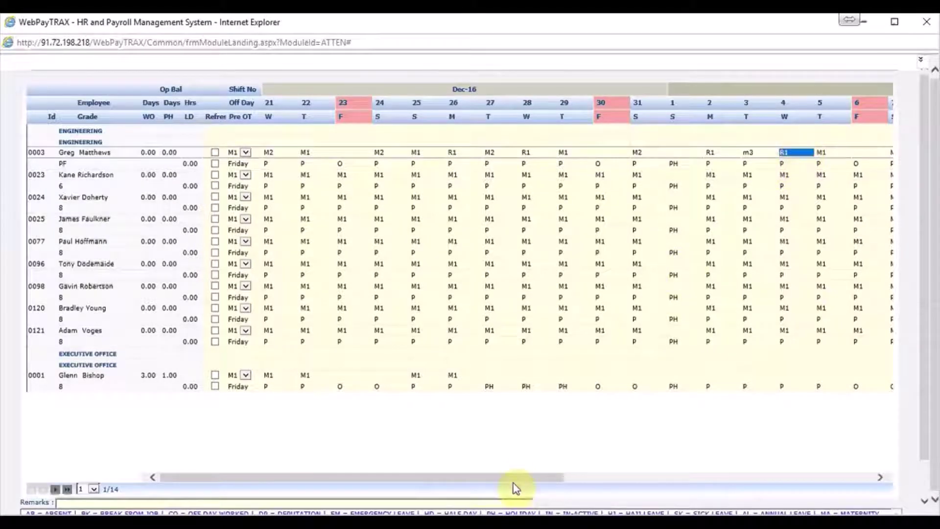
- Set the top employee's 7 Jan shift to M2 and 8 and 9 Jan to R1
drag(513, 479, 594, 479)
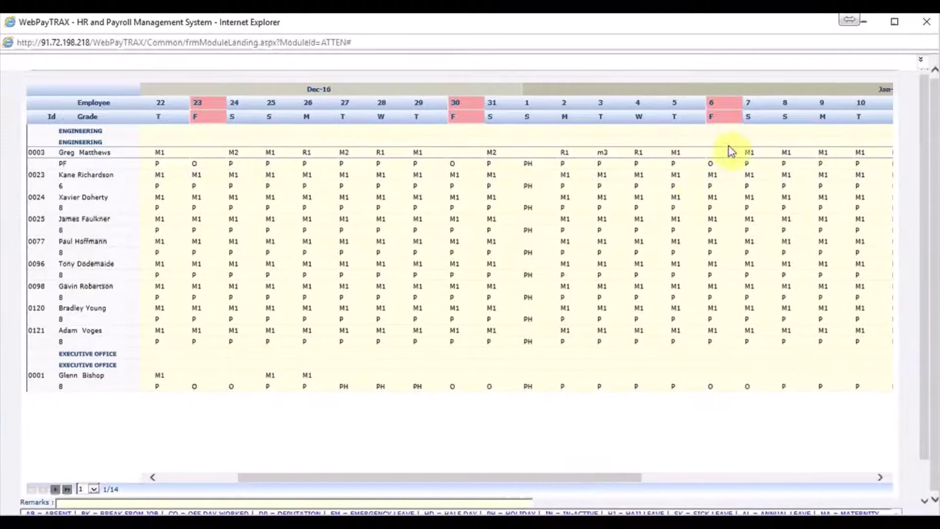
click(749, 152)
click(756, 164)
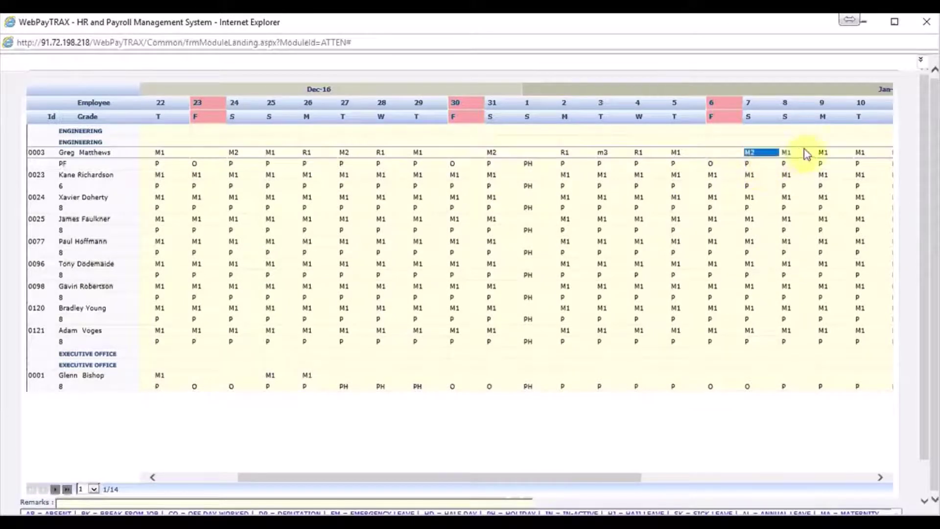
click(793, 152)
click(798, 169)
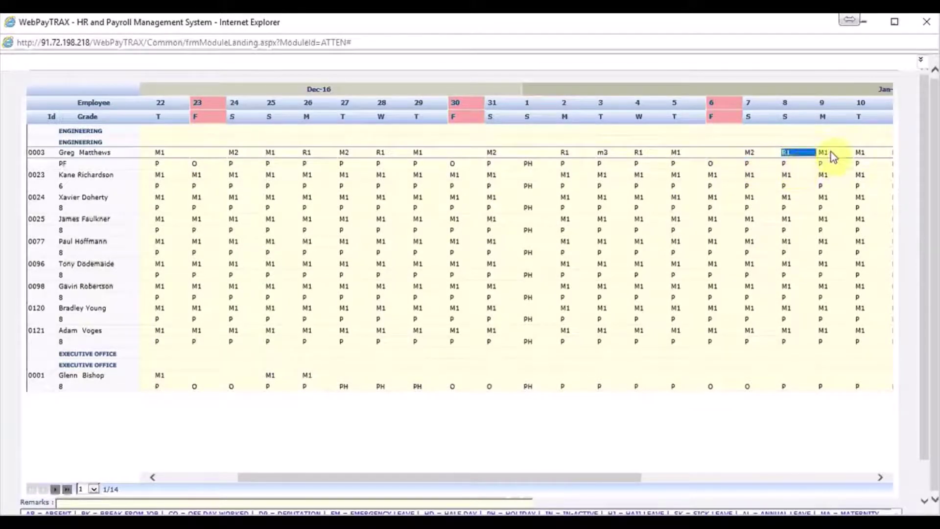
click(832, 156)
click(816, 204)
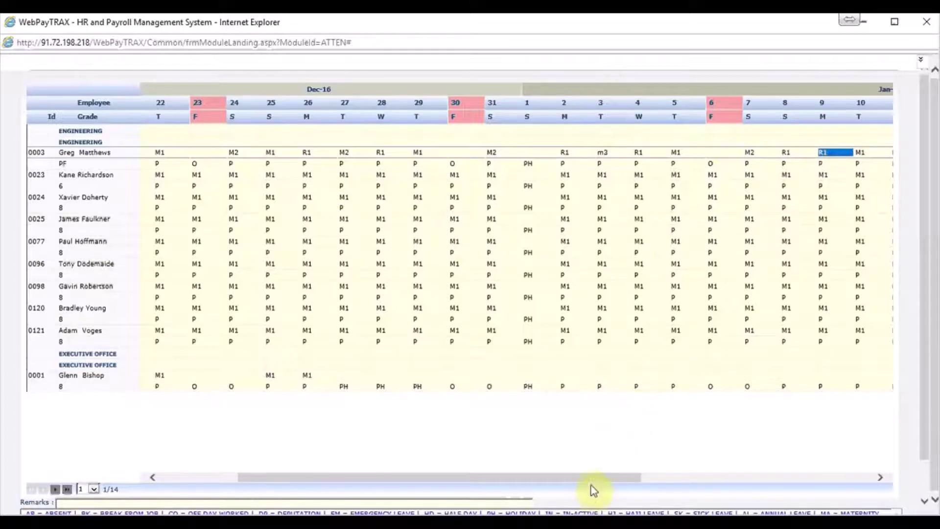
- Change 8 and 9 Jan to M2, then set 10 Jan M2, 11 Jan m3, 12 Jan R1
drag(594, 477, 650, 475)
click(685, 153)
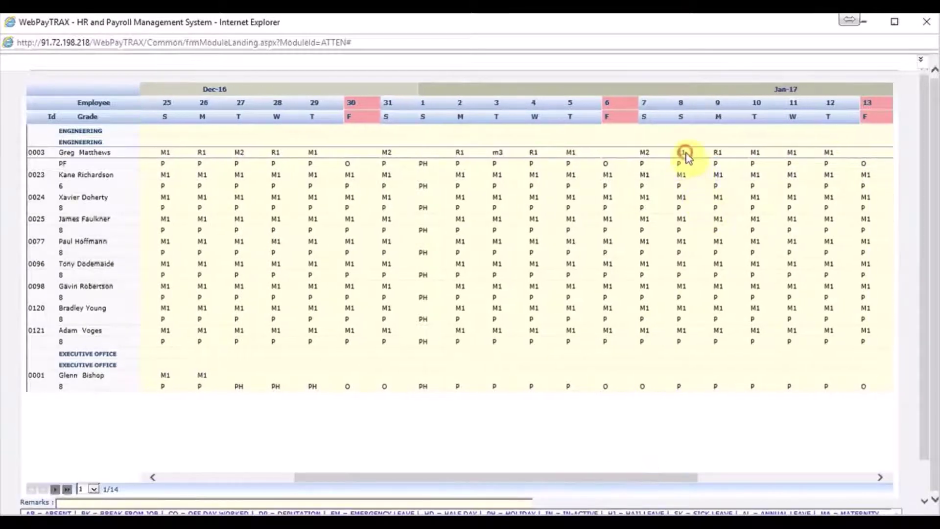
click(685, 143)
click(724, 152)
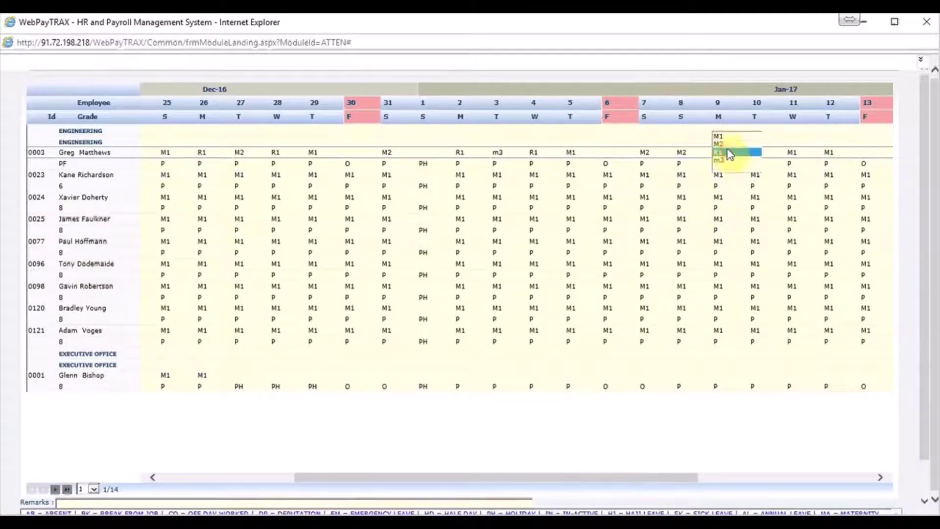
click(718, 144)
click(756, 153)
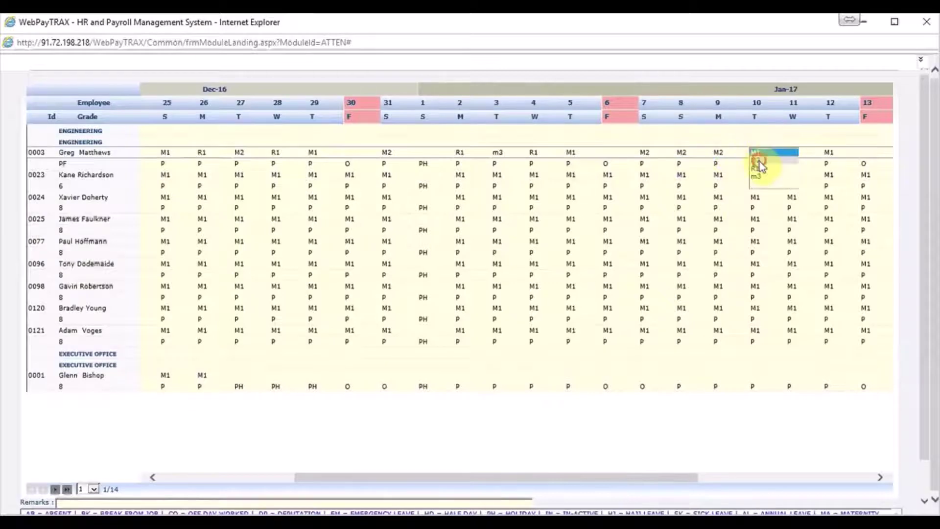
click(757, 160)
click(796, 153)
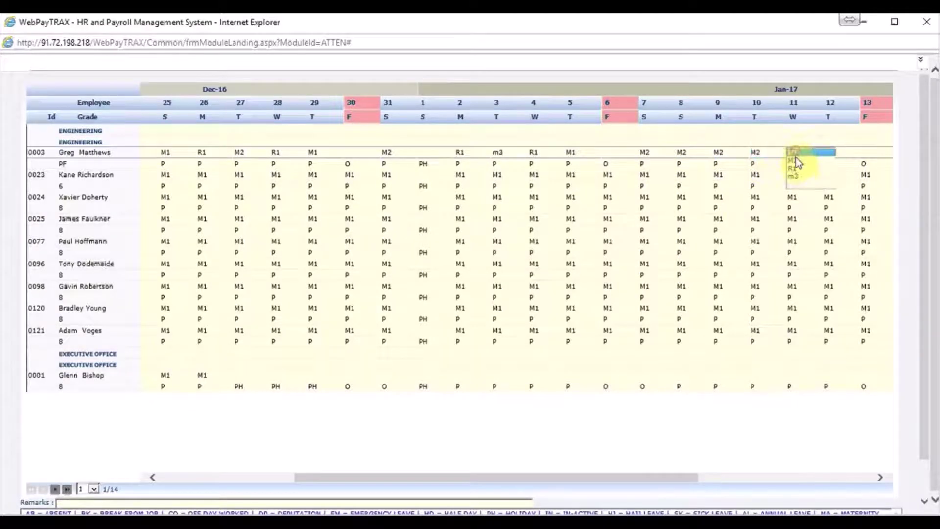
click(793, 176)
click(830, 152)
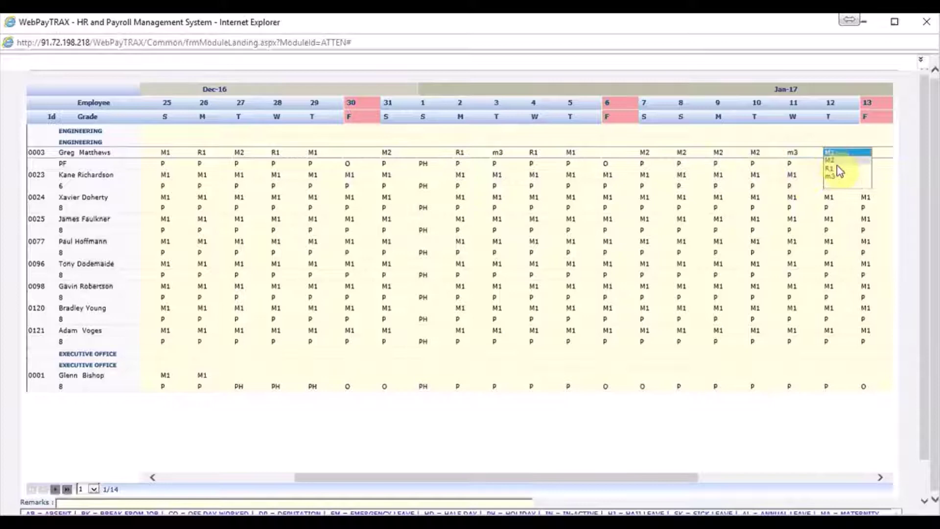
click(836, 169)
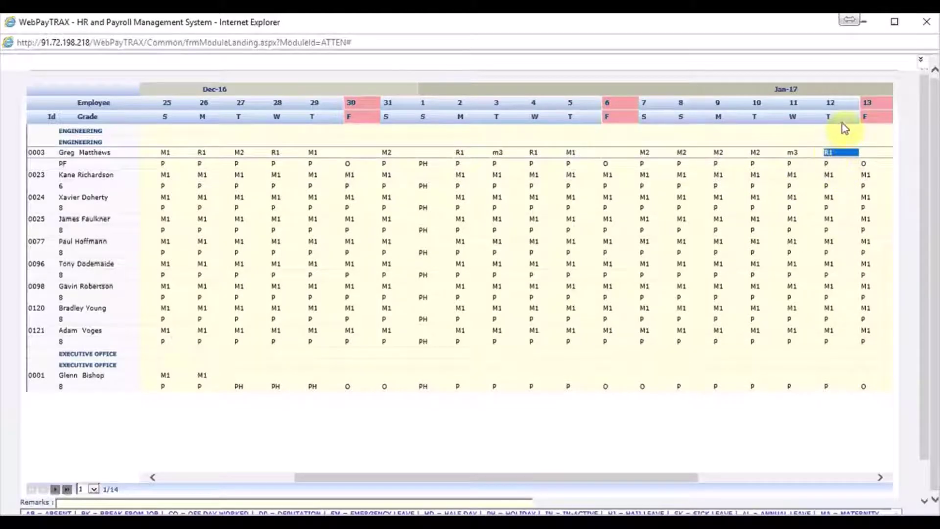
click(832, 153)
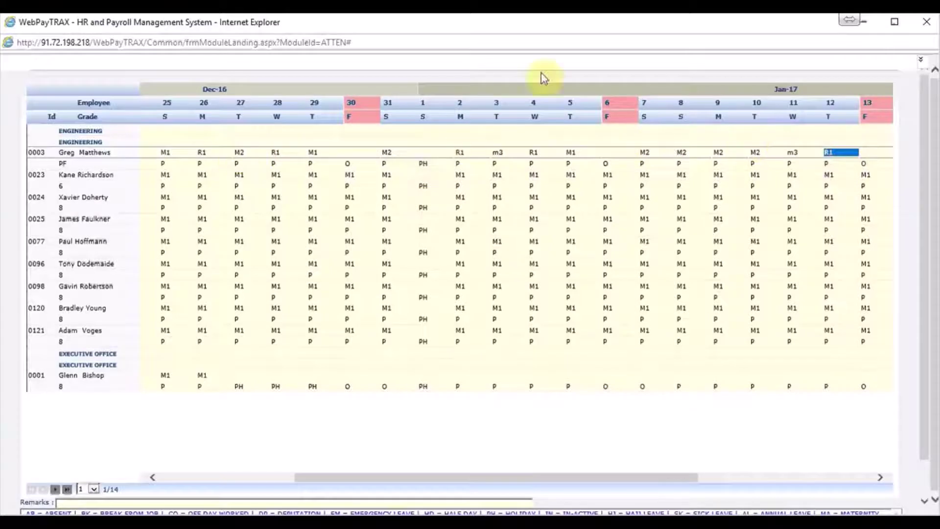
- Restore the normal roster layout, save the shift edits and acknowledge the success message
click(920, 59)
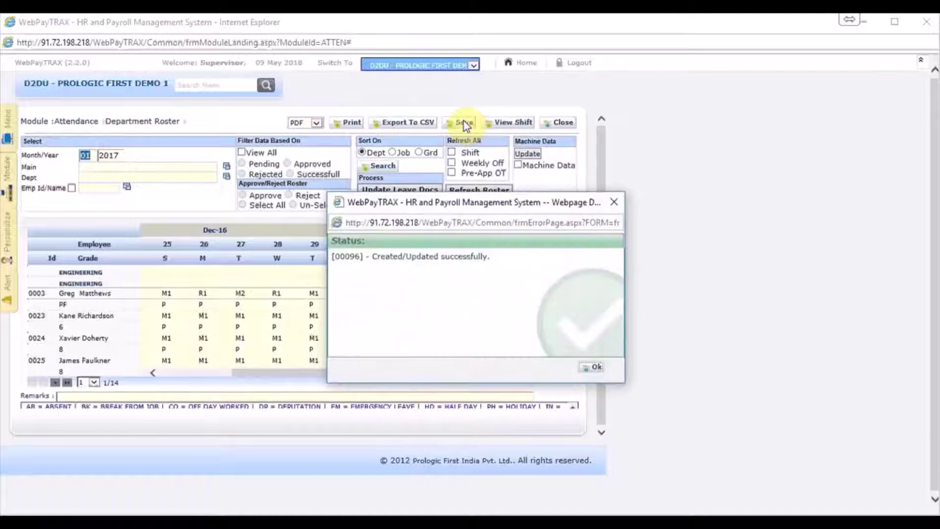
click(592, 366)
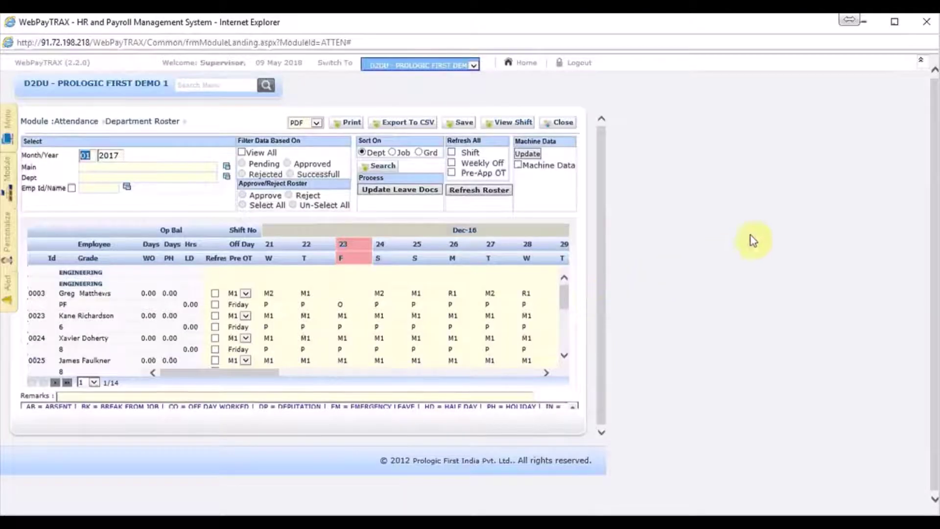
- Set the employee's Shift No to R1, tick Refresh for the row, and run Refresh Roster
click(921, 64)
click(246, 153)
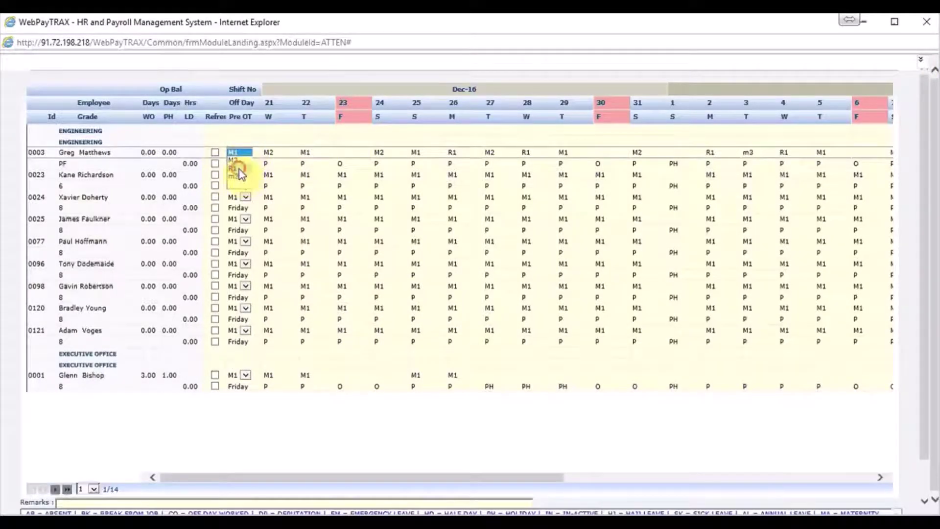
click(239, 168)
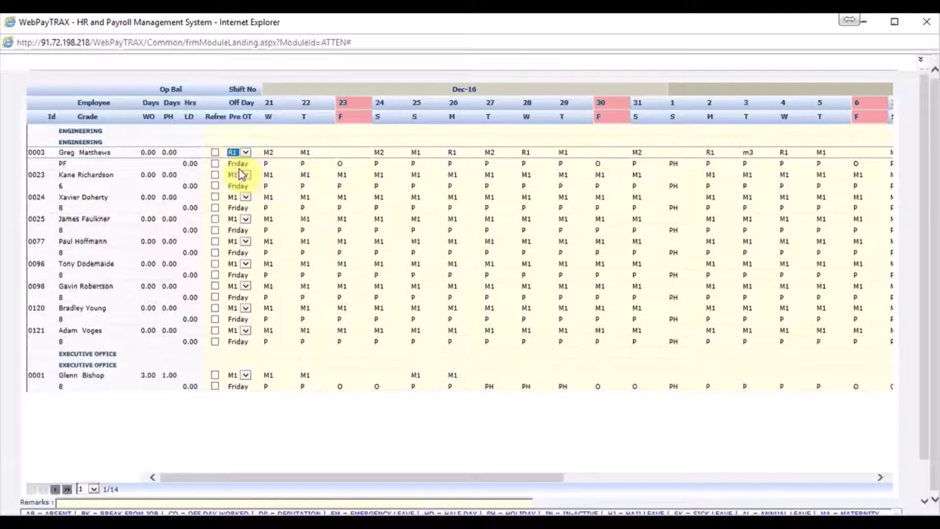
click(215, 155)
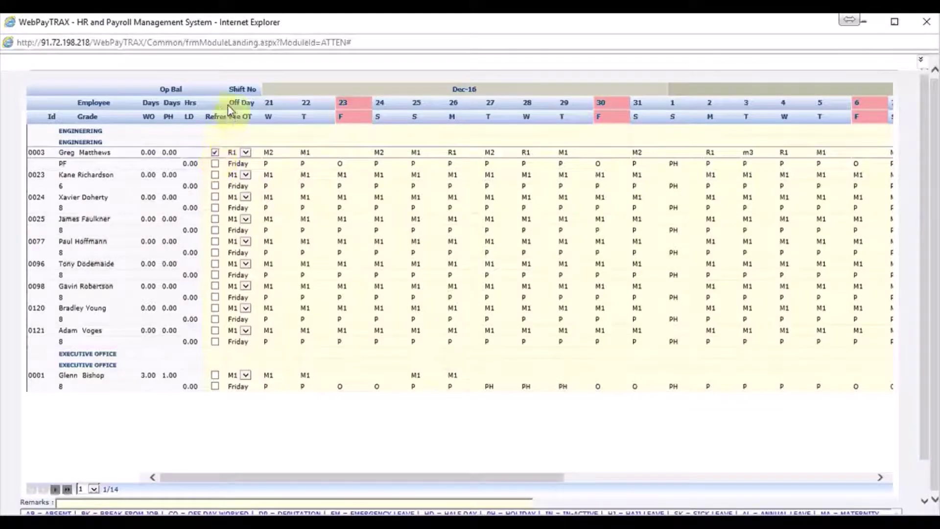
click(920, 59)
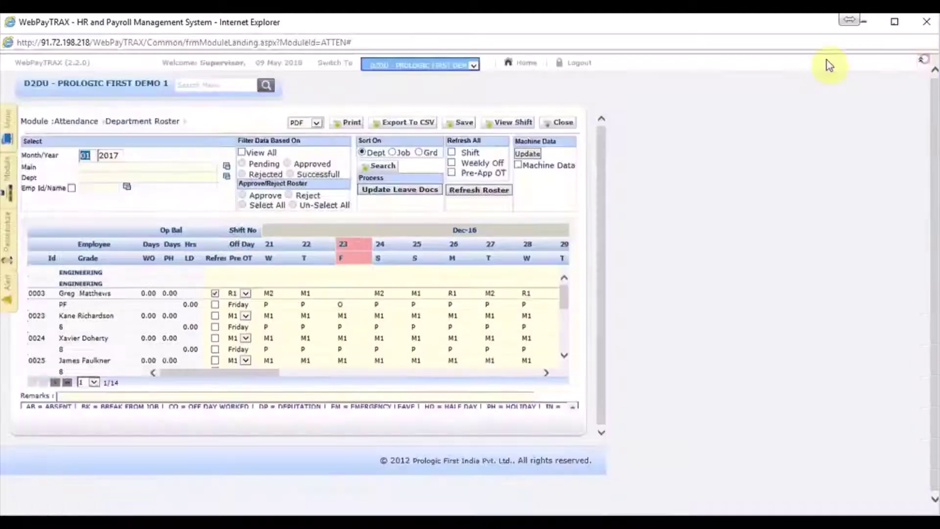
click(481, 190)
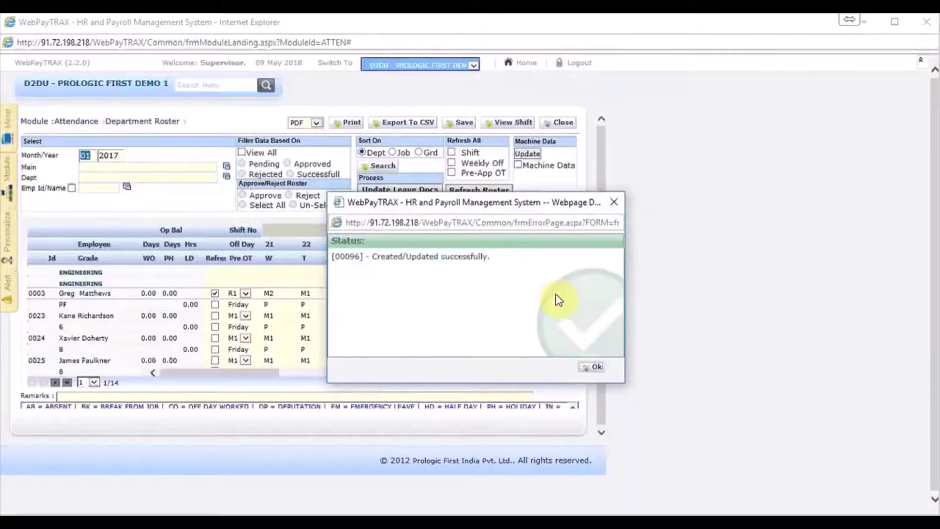
- Dismiss the refresh message and review the refreshed roster's R1 shifts and -7.00 WO balance
click(595, 367)
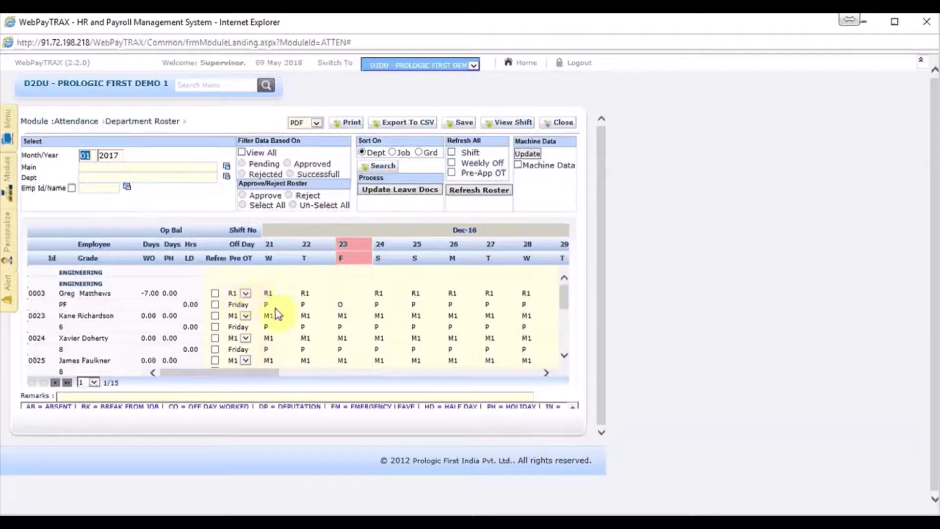
drag(256, 374, 272, 371)
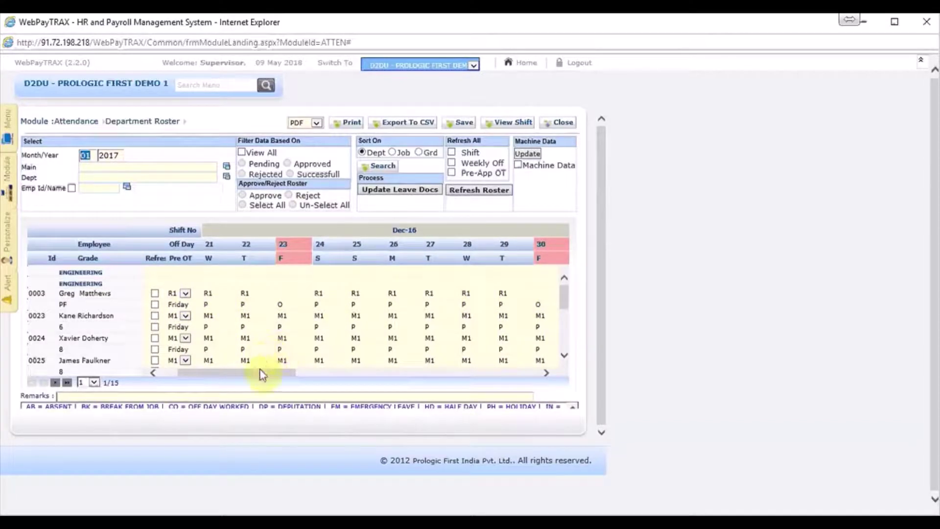
drag(262, 373, 221, 372)
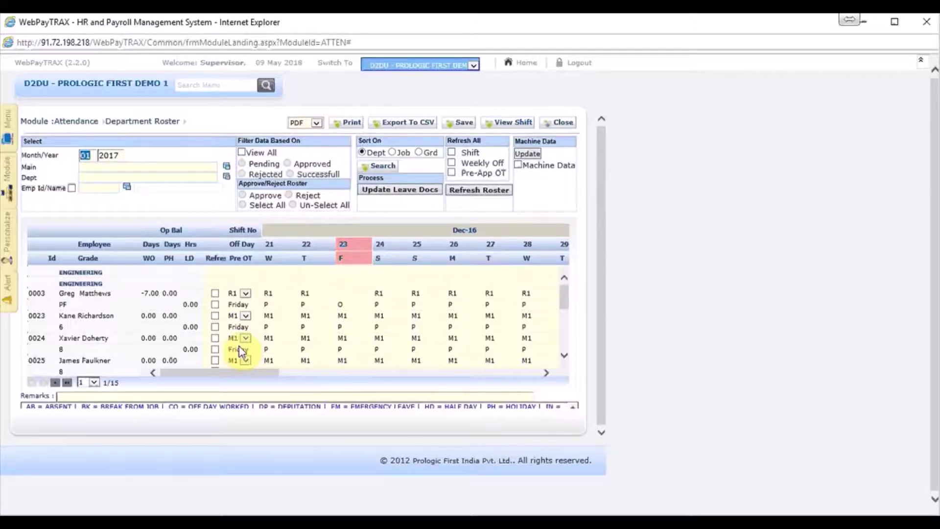
- Mark the employee's 23 Dec as working day P and 25 Dec as off day O
click(342, 309)
click(344, 313)
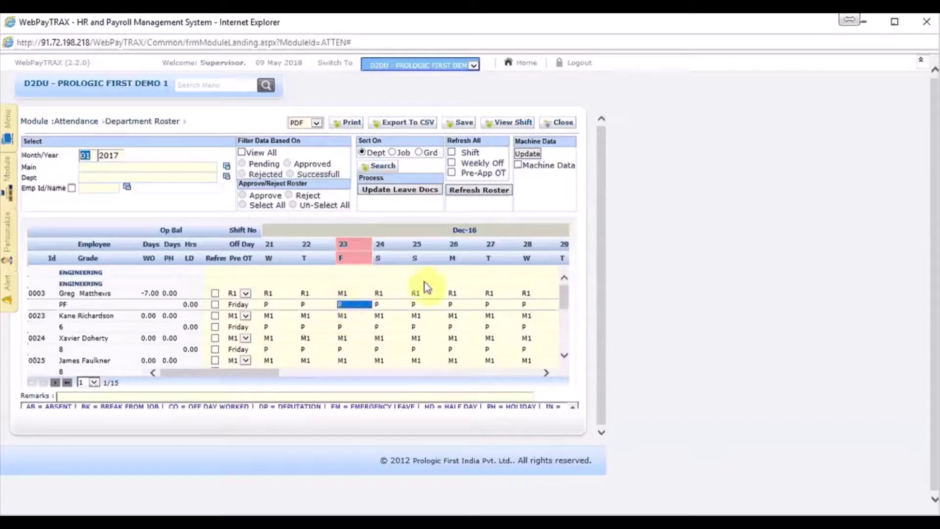
click(424, 306)
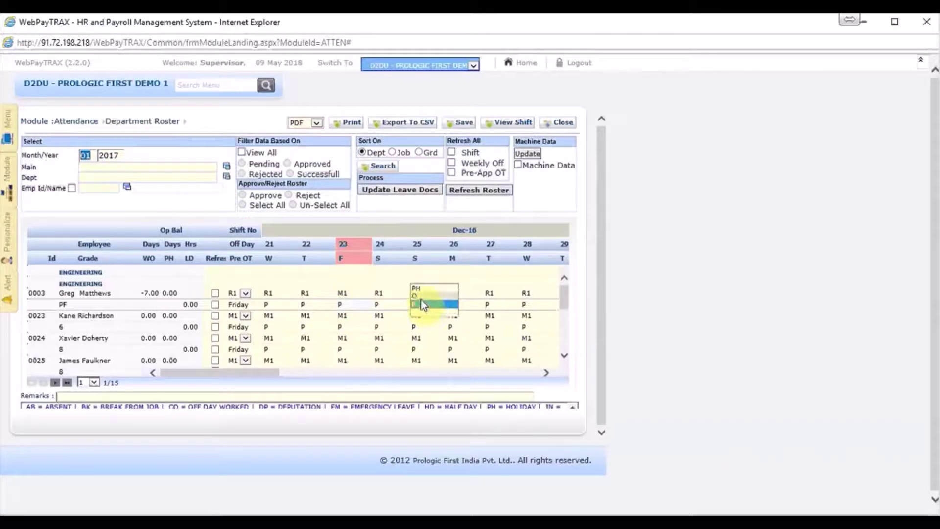
text(O)
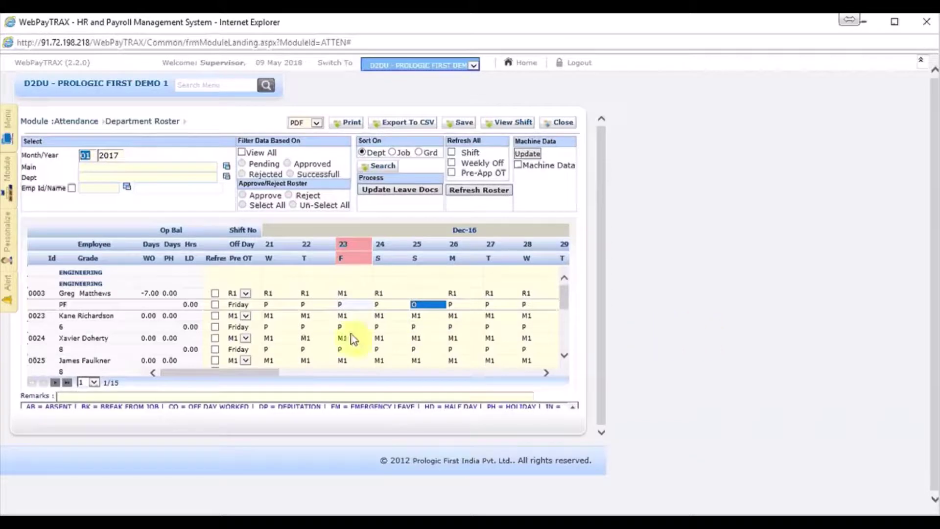
click(260, 375)
drag(260, 377, 327, 370)
- Mark 30 Dec as working day P and 31 Dec as off day O
click(356, 305)
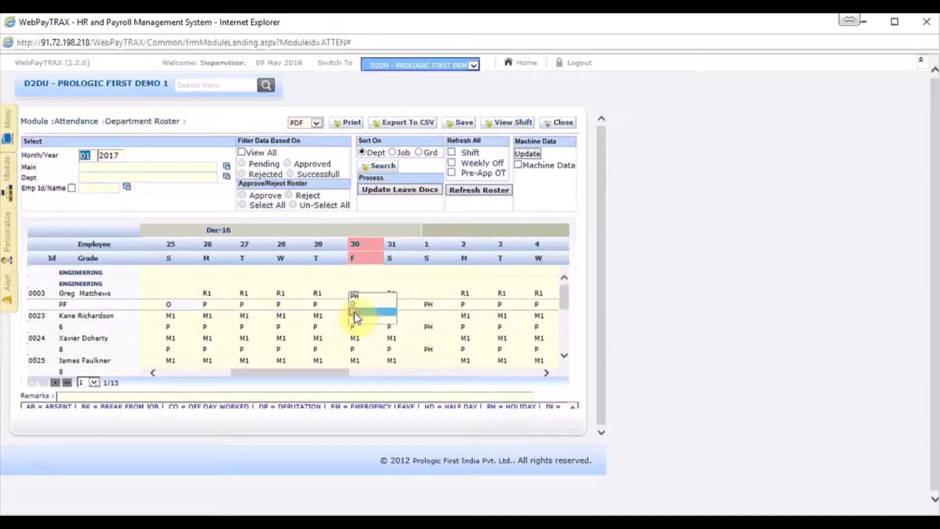
click(354, 314)
click(388, 307)
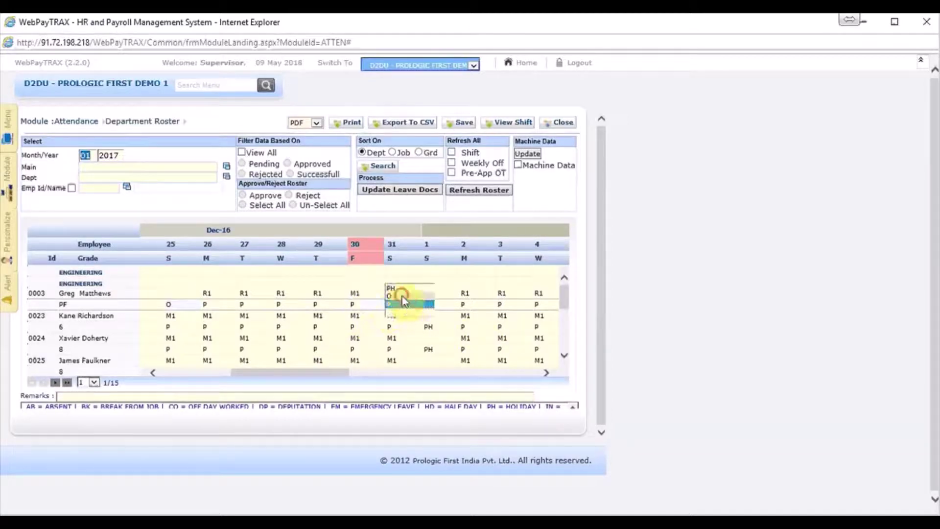
click(401, 296)
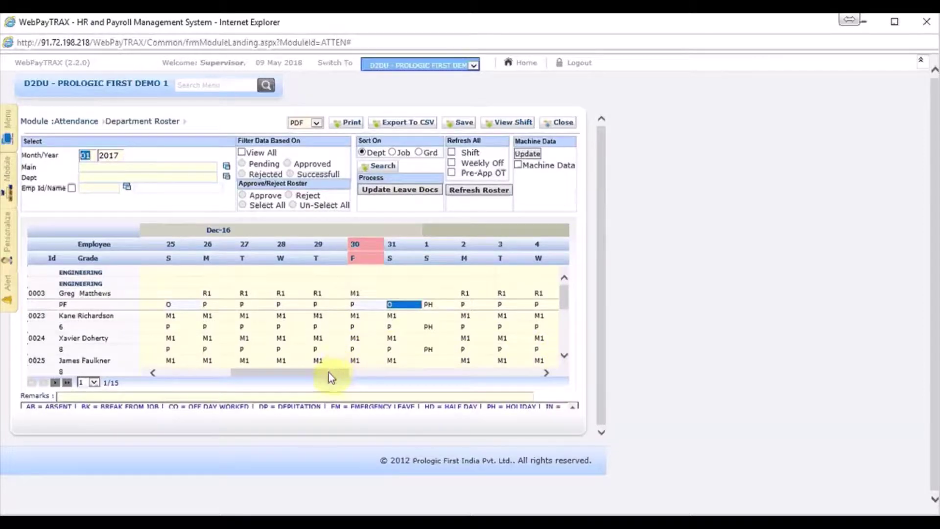
drag(328, 372, 385, 377)
- Mark 6 Jan as P and 7 Jan as O, then save the roster
click(423, 306)
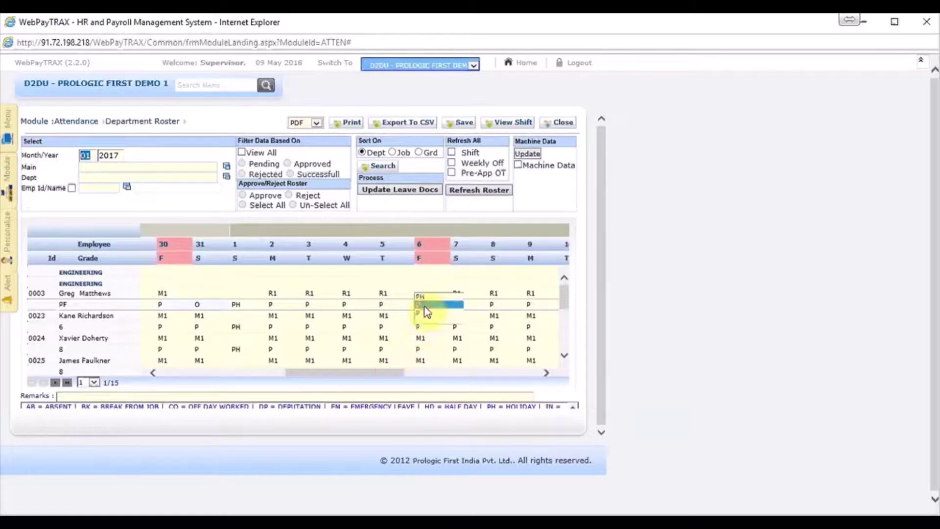
click(423, 311)
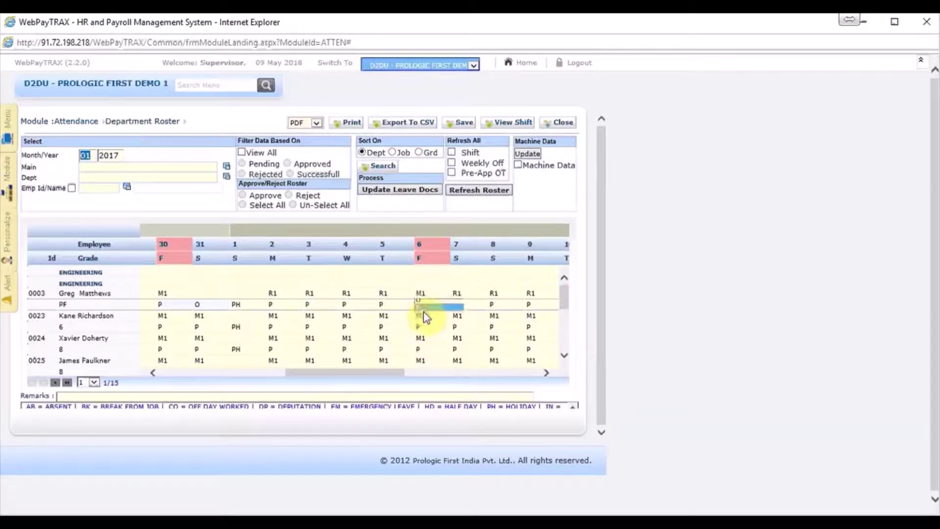
click(462, 305)
click(460, 298)
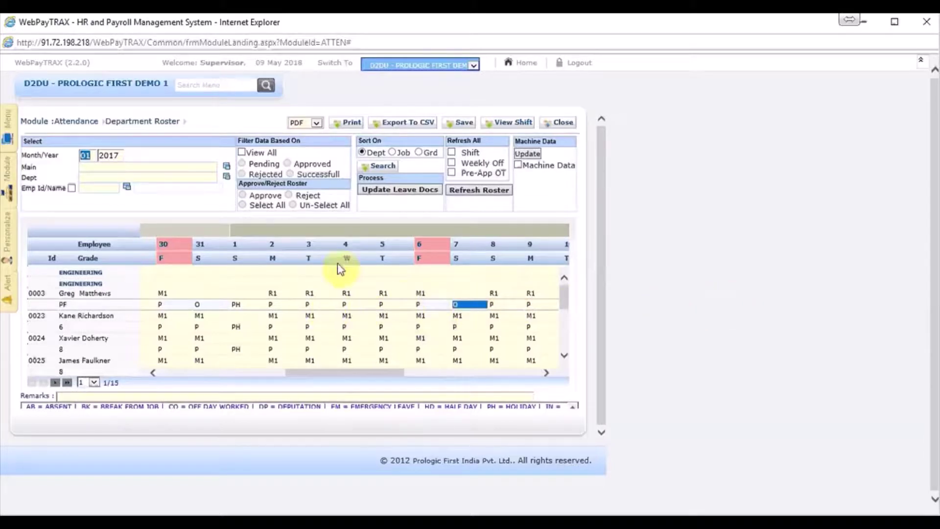
click(460, 129)
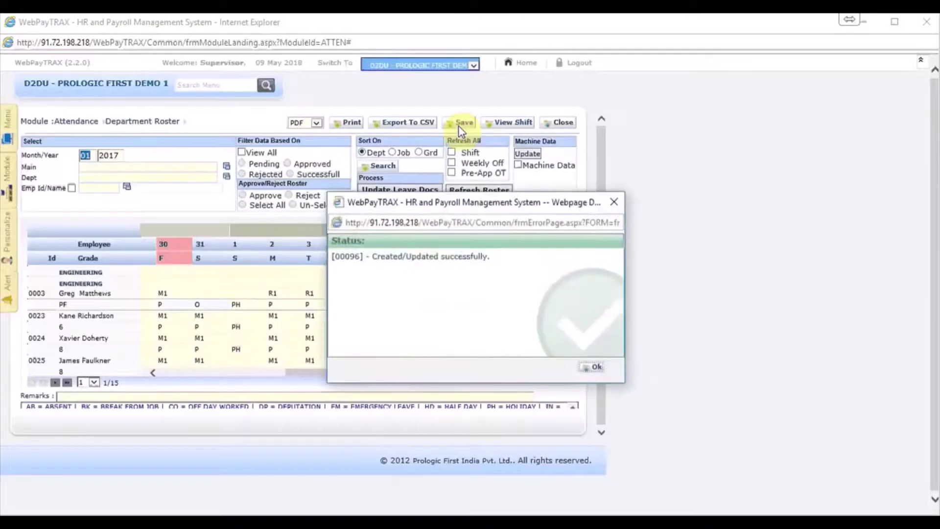
- Acknowledge the roster saved successfully message
click(594, 366)
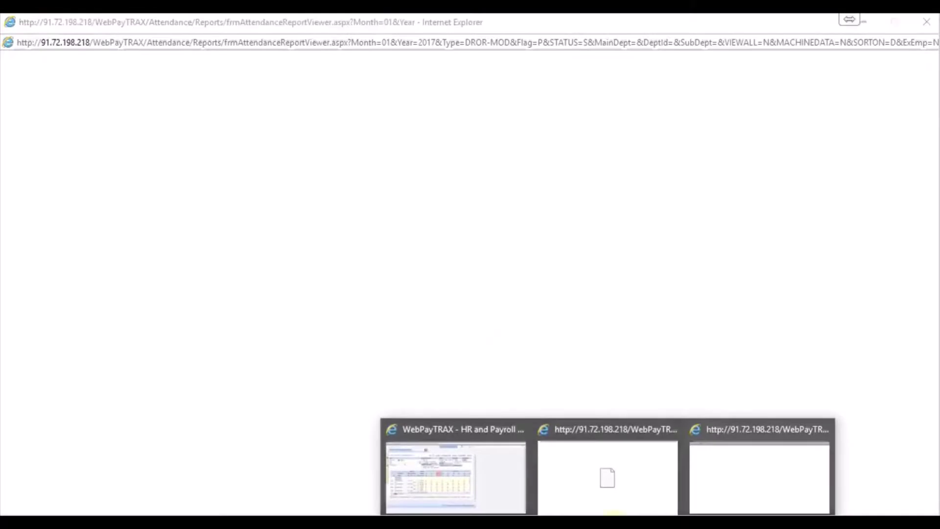
- Bring up the 13-page attendance PDF and page through each engineer's daily codes and times
click(604, 492)
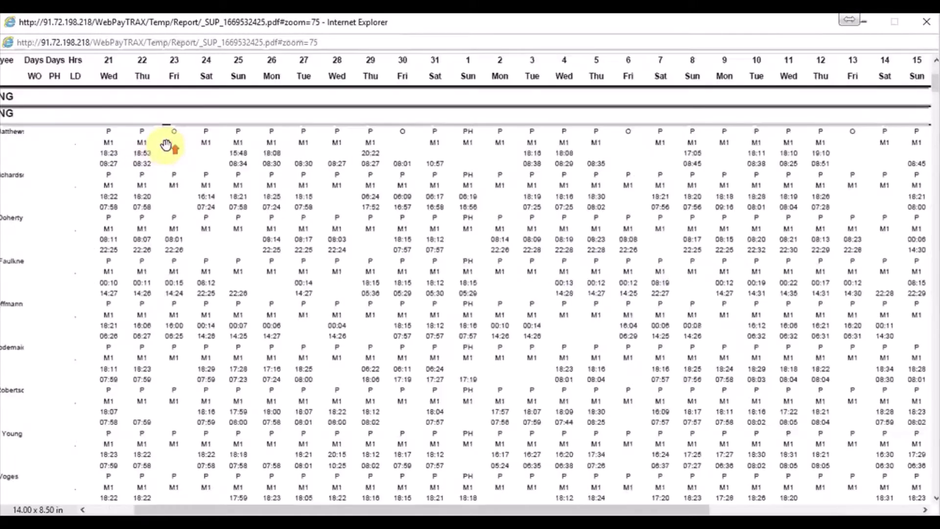
scroll(166, 145, up, 1)
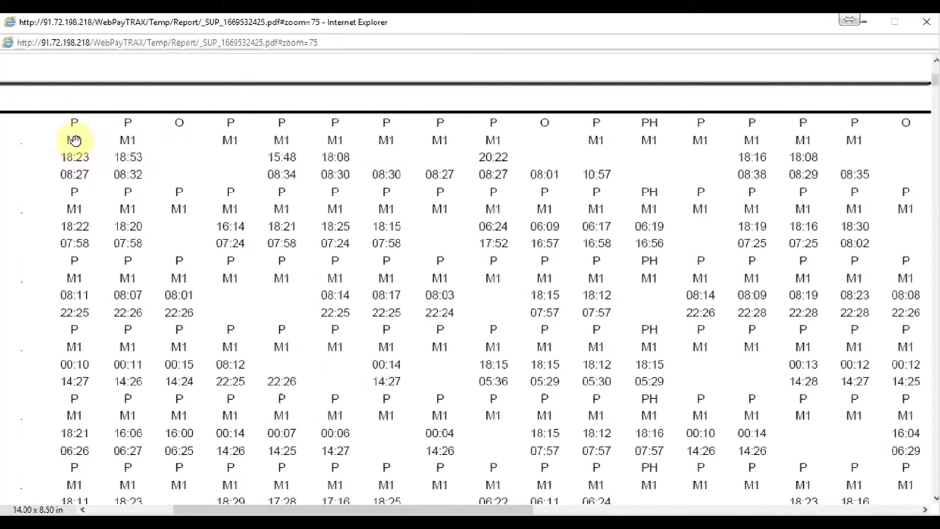
scroll(80, 140, down, 1)
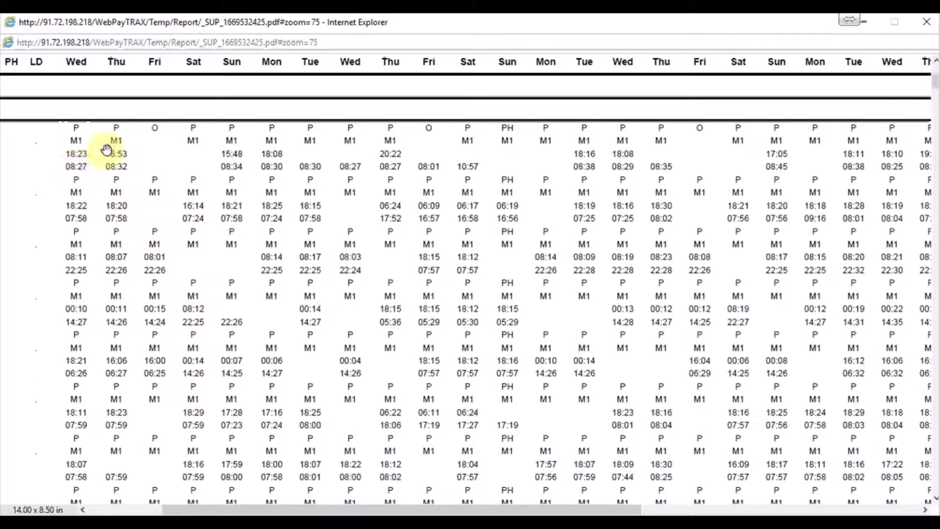
drag(482, 512, 408, 511)
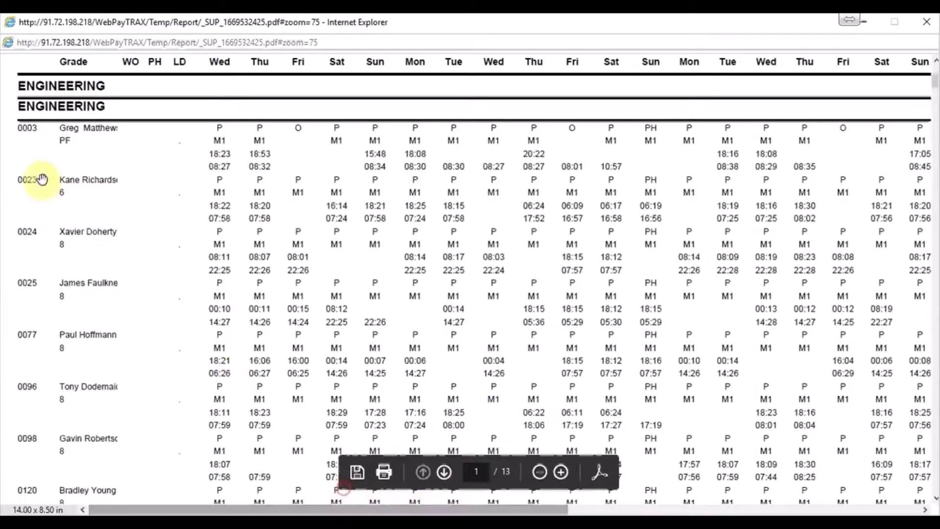
scroll(98, 172, up, 1)
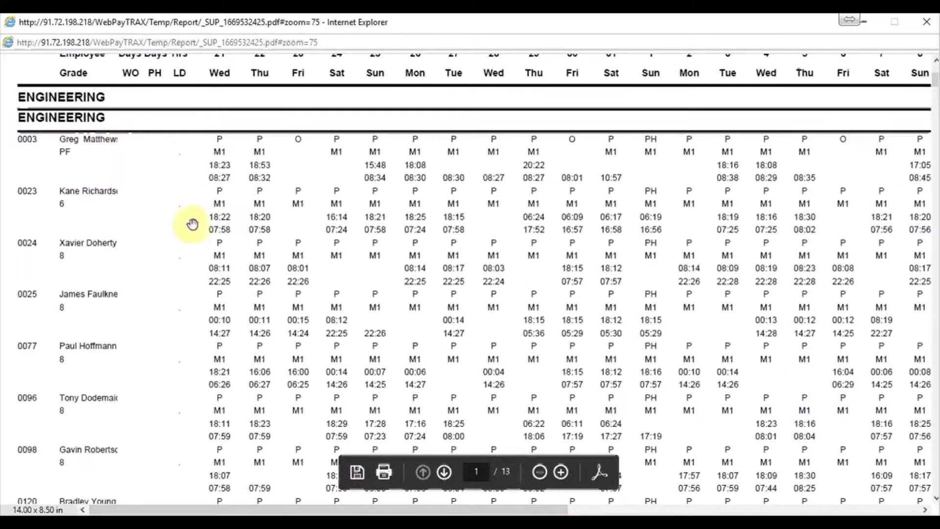
drag(353, 510, 795, 495)
scroll(803, 401, up, 3)
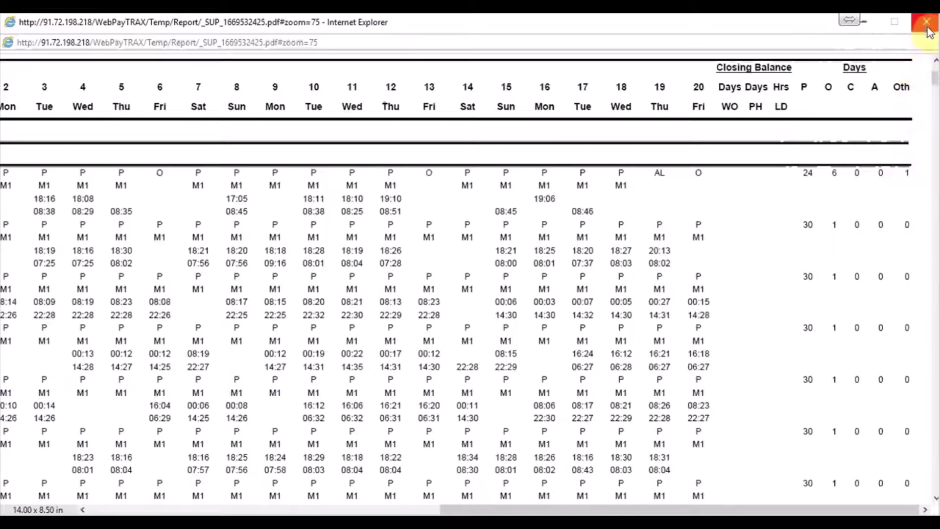
- Return to the WebPayTRAX Department Roster for 01/2017 with the edited shifts
click(474, 472)
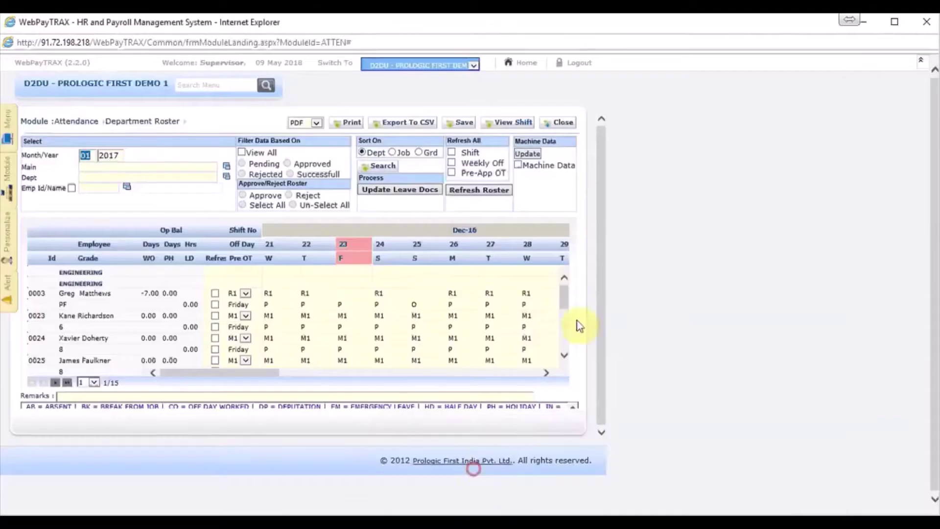